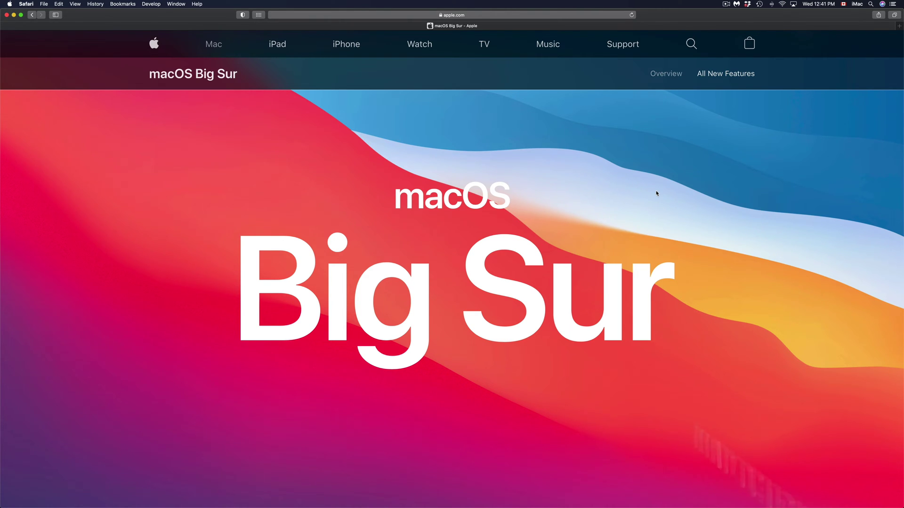
pyautogui.scroll(-5, 656, 194)
pyautogui.scroll(-5, 657, 193)
pyautogui.scroll(-15, 657, 194)
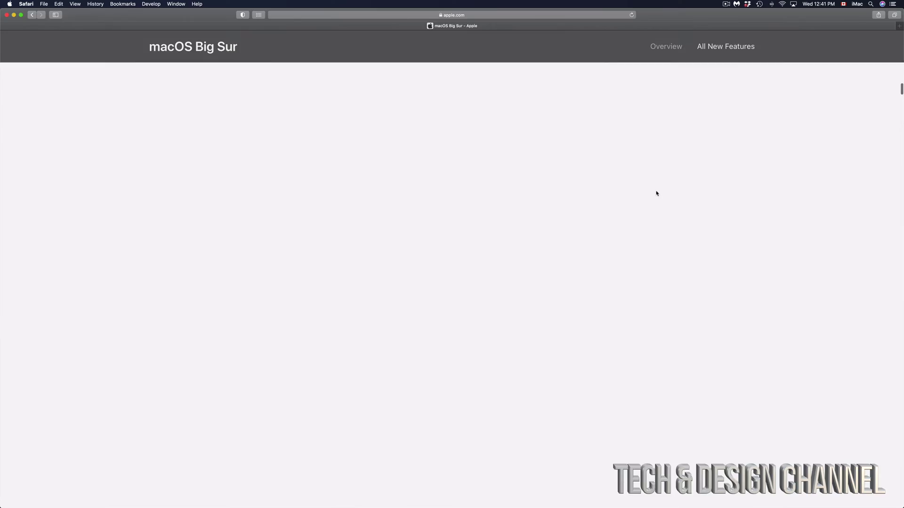
pyautogui.scroll(-10, 656, 194)
pyautogui.scroll(5, 657, 193)
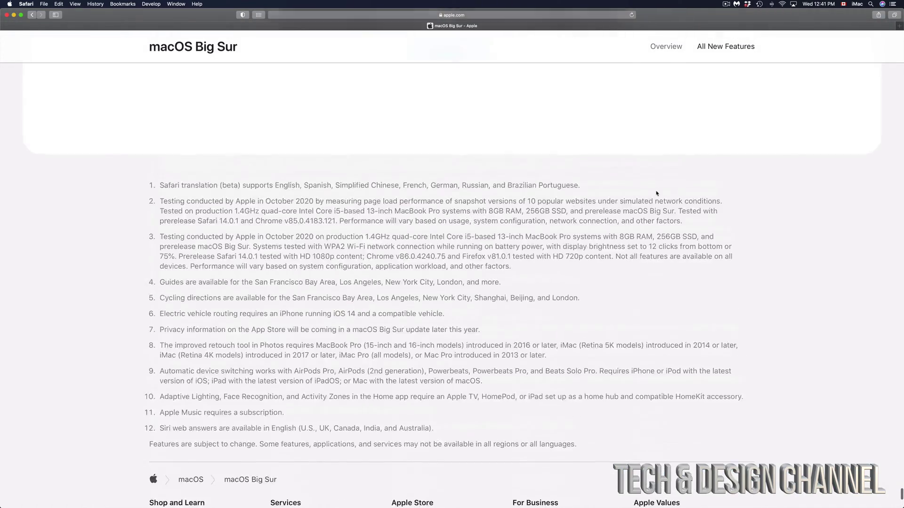
pyautogui.scroll(5, 656, 194)
pyautogui.scroll(5, 657, 194)
pyautogui.scroll(5, 656, 194)
pyautogui.scroll(-4, 657, 193)
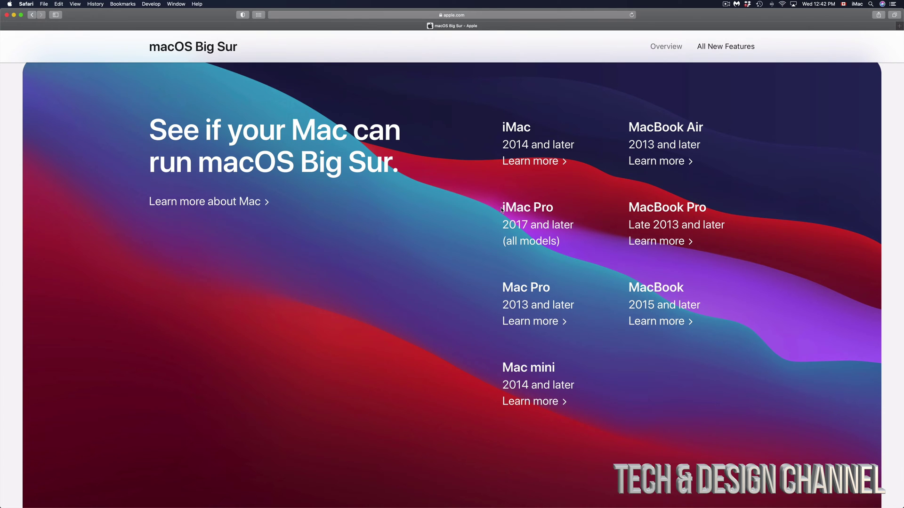
# Highlight the iMac Pro 2017-and-later requirement in the compatibility list, then clear the highlight.
pyautogui.moveTo(502, 206); pyautogui.dragTo(571, 251)
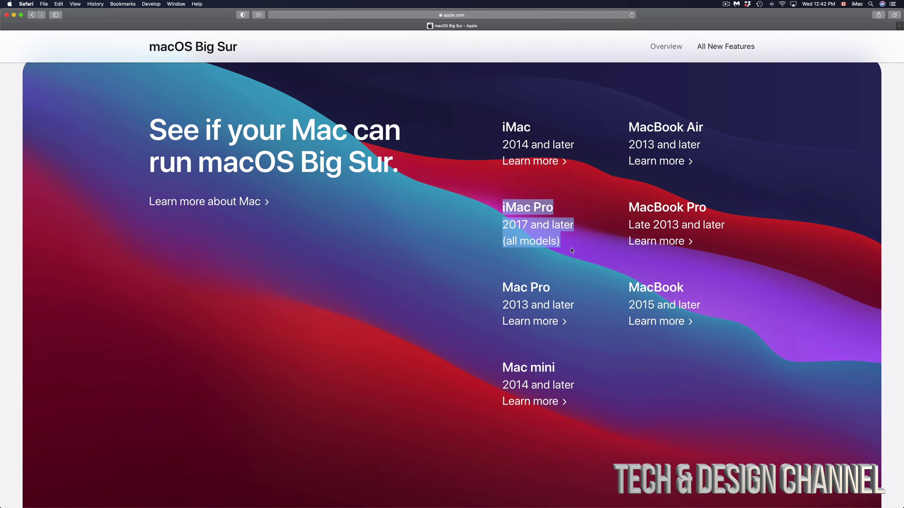
pyautogui.click(860, 411)
pyautogui.scroll(-1, 860, 410)
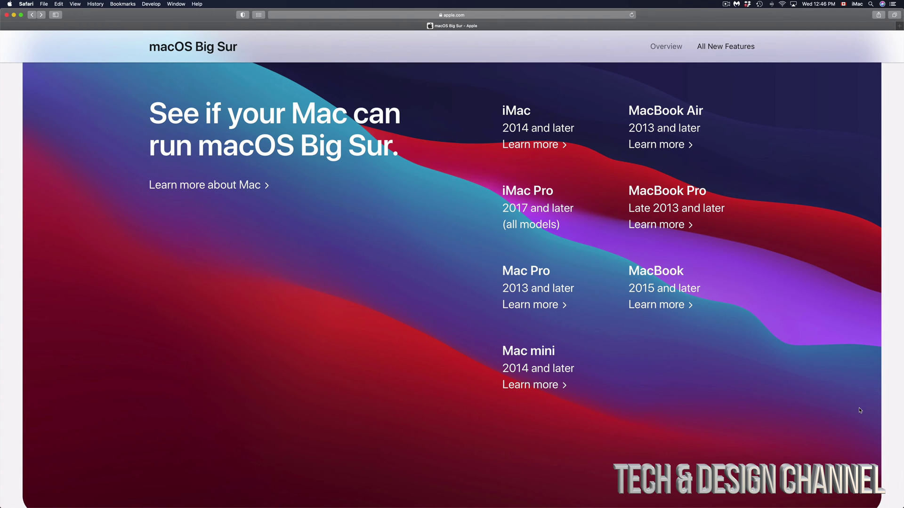
pyautogui.scroll(3, 865, 385)
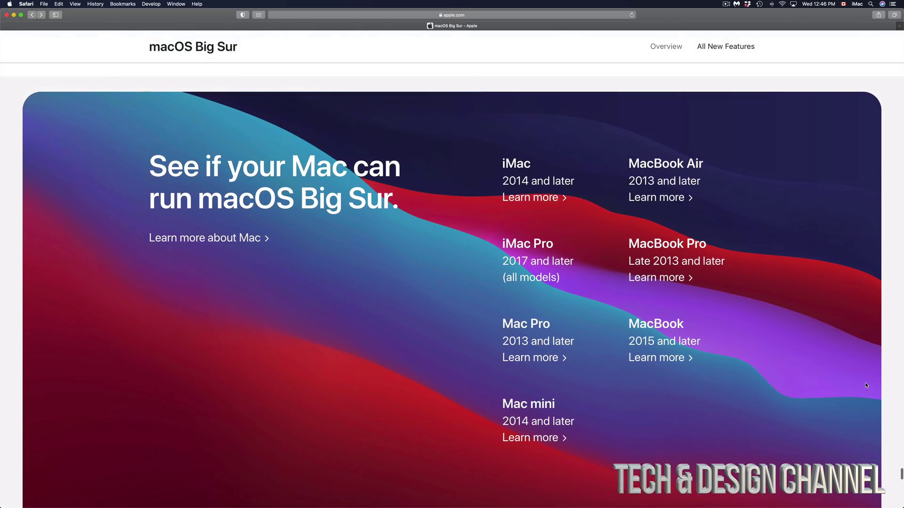
pyautogui.scroll(15, 865, 385)
pyautogui.scroll(15, 866, 385)
pyautogui.scroll(10, 865, 385)
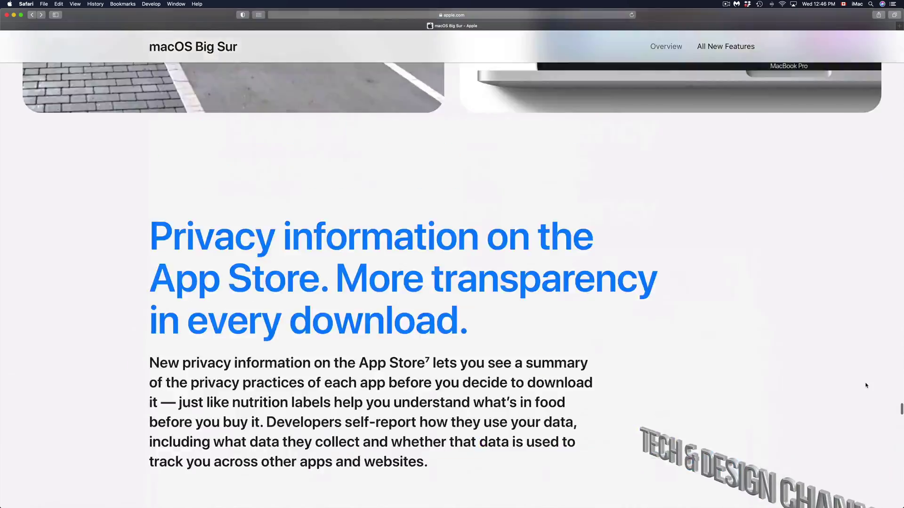
pyautogui.scroll(15, 866, 385)
pyautogui.scroll(10, 865, 385)
pyautogui.scroll(12, 866, 385)
pyautogui.scroll(10, 866, 384)
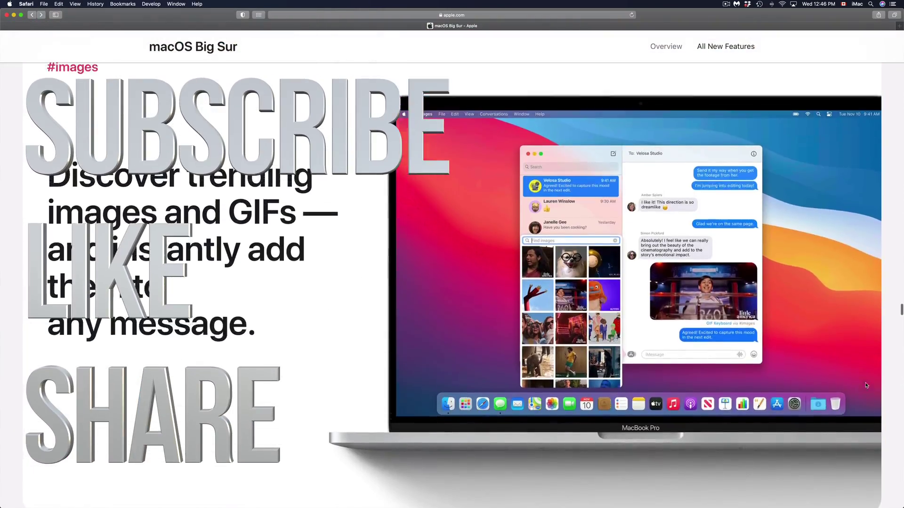